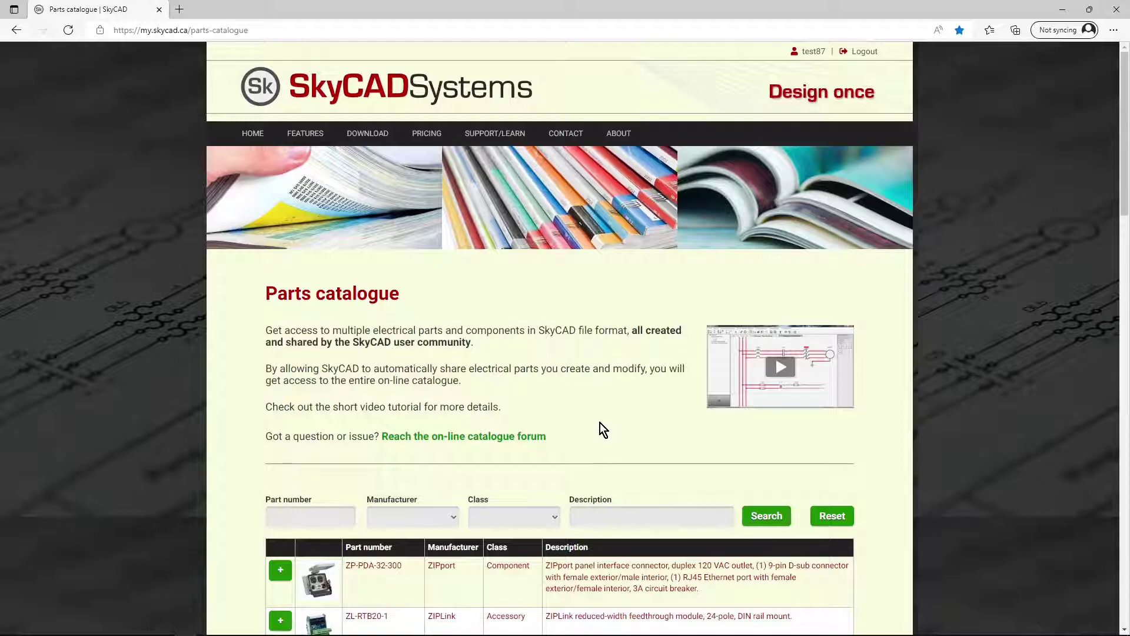
Step: Browse the part list of the online parts catalogue
{"action": "scroll", "coordinate": [600, 423], "scroll_direction": "down", "scroll_amount": 4}
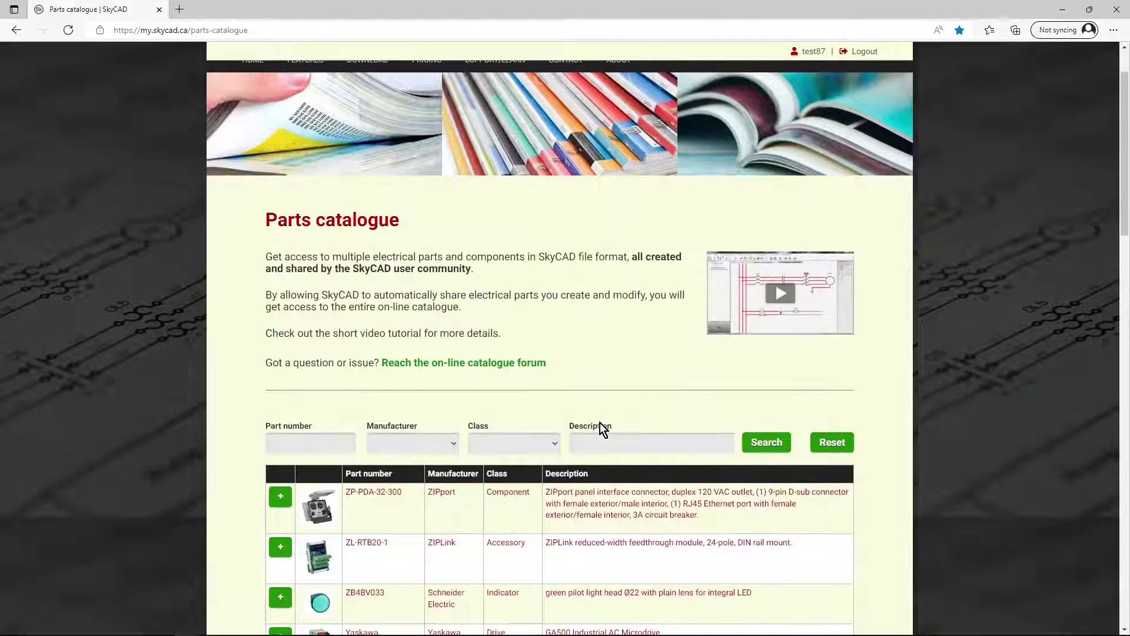
{"action": "scroll", "coordinate": [600, 426], "scroll_direction": "down", "scroll_amount": 5}
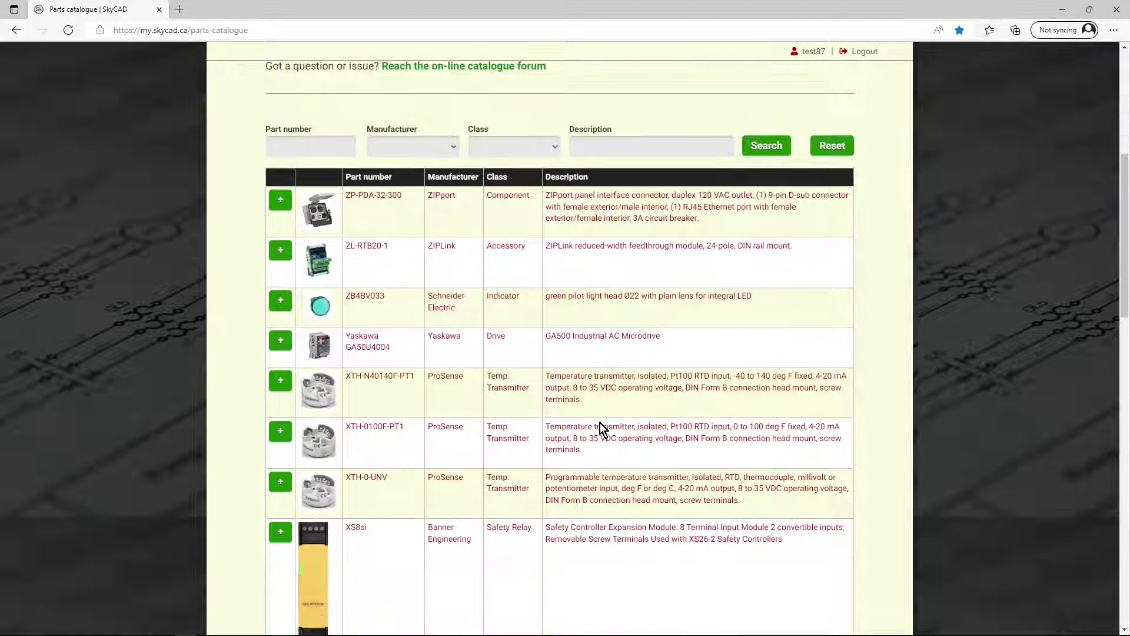
{"action": "scroll", "coordinate": [601, 426], "scroll_direction": "down", "scroll_amount": 4}
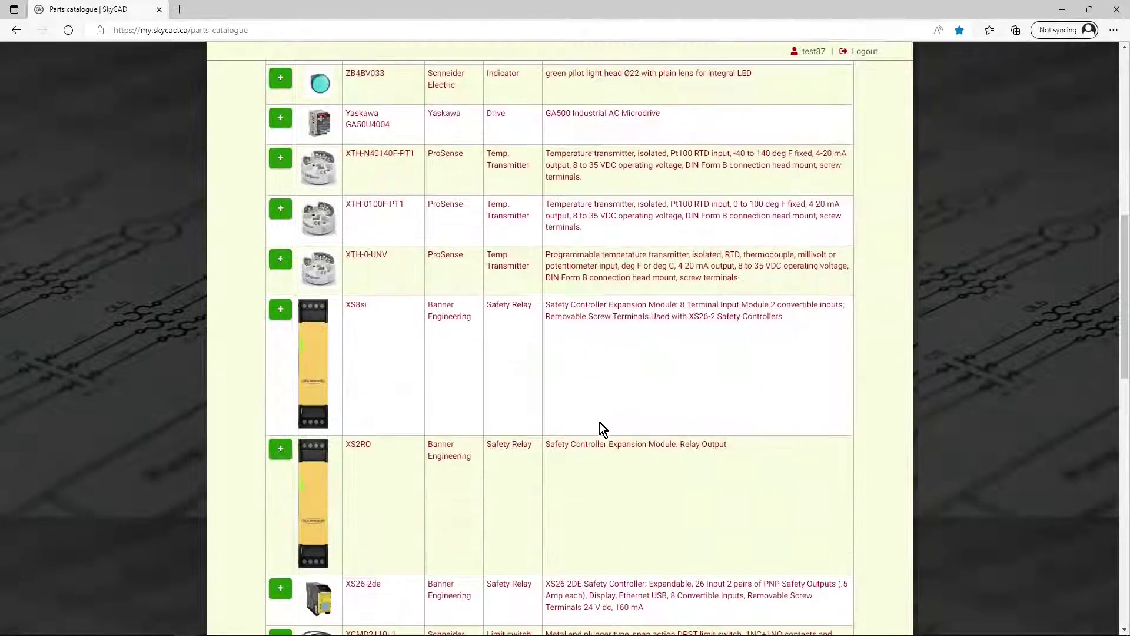
{"action": "scroll", "coordinate": [599, 422], "scroll_direction": "down", "scroll_amount": 5}
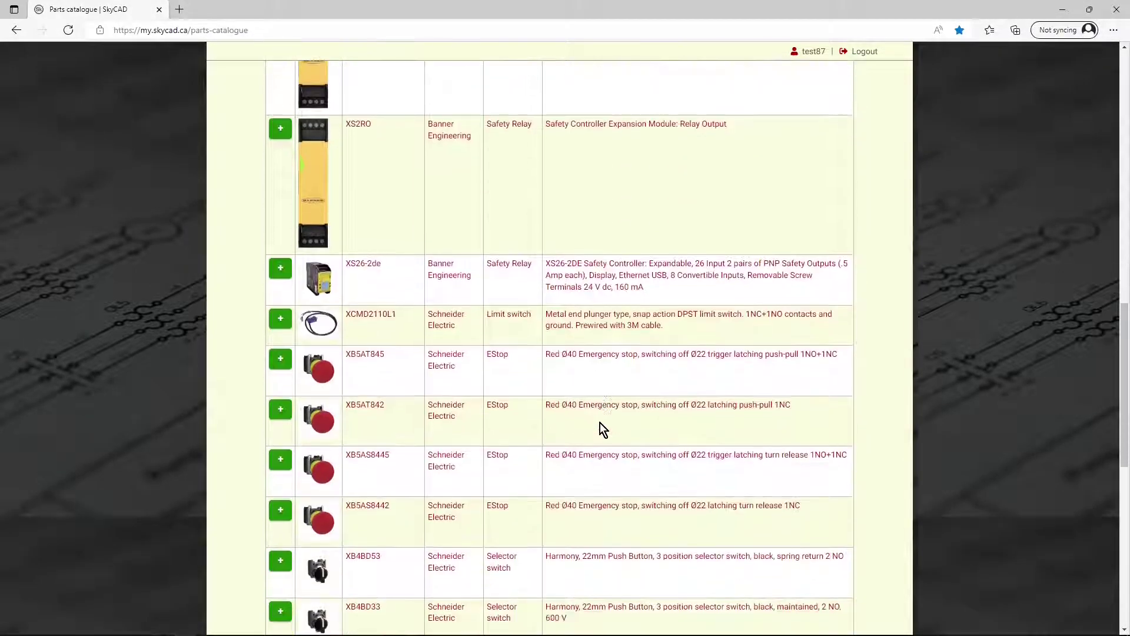
{"action": "scroll", "coordinate": [600, 423], "scroll_direction": "down", "scroll_amount": 4}
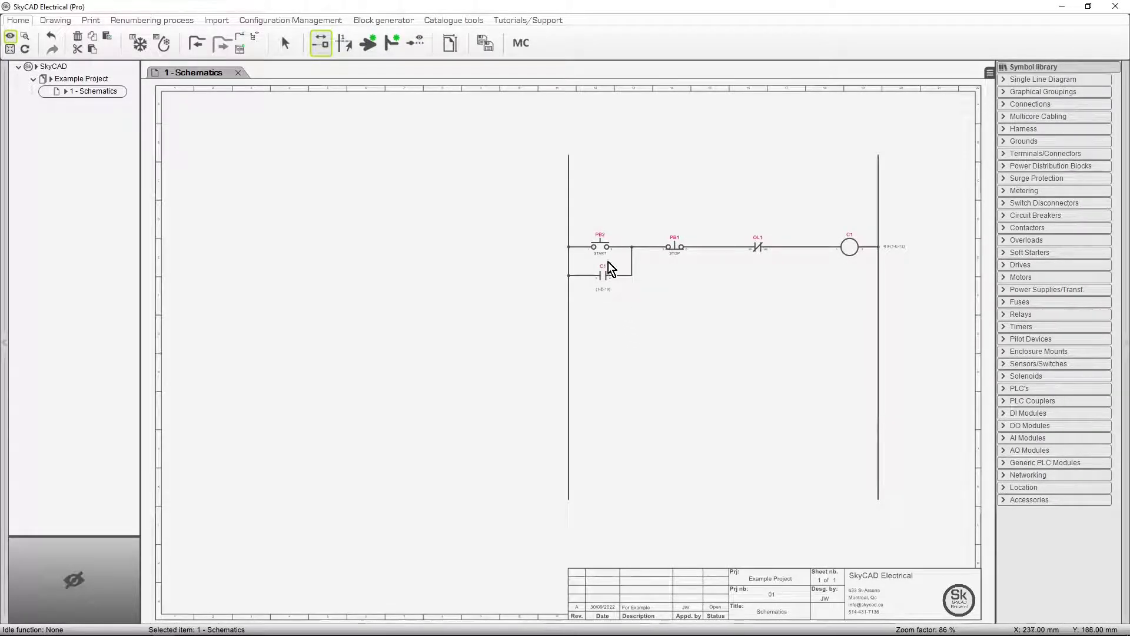
Step: Open the local catalogue for the START pushbutton PB2 and go from there to the online parts catalogue
{"action": "left_click", "coordinate": [601, 244]}
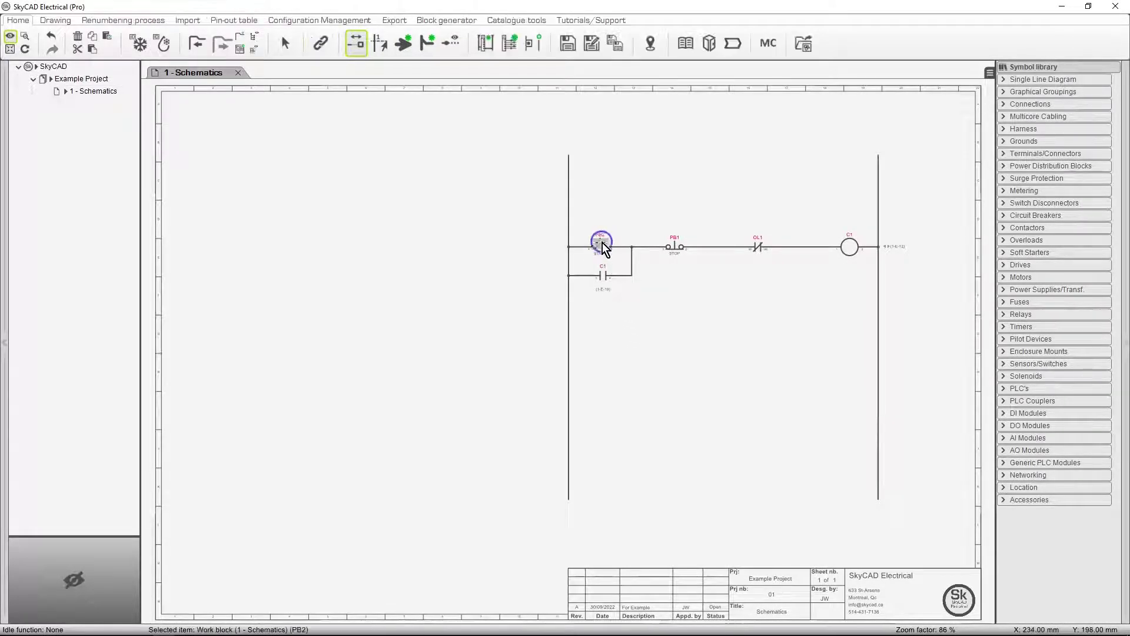
{"action": "left_click", "coordinate": [686, 44]}
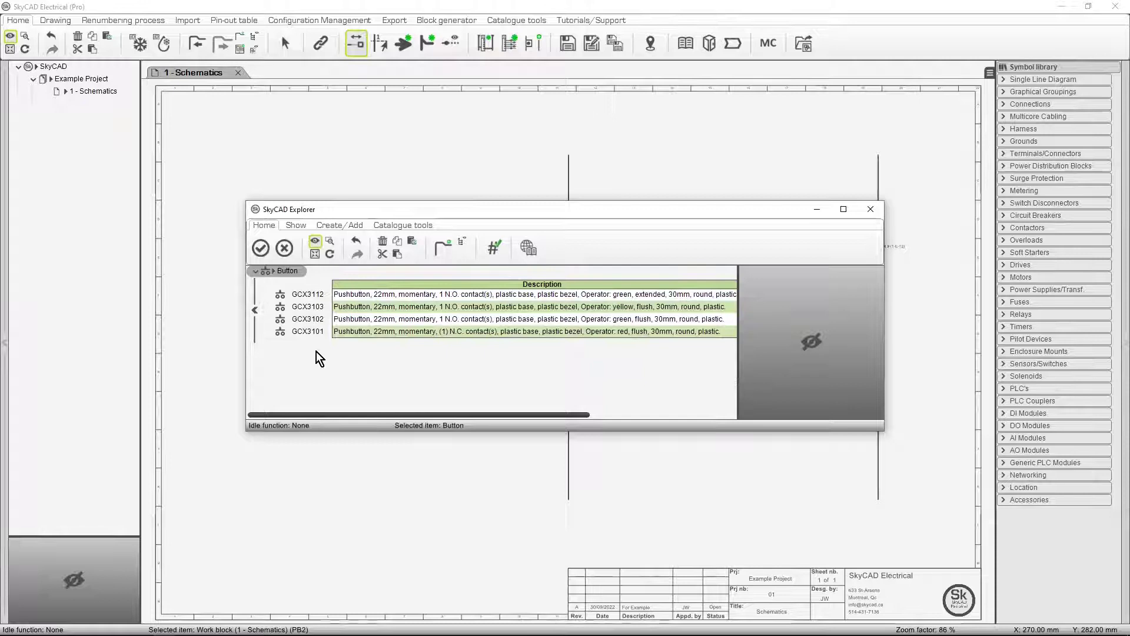
{"action": "left_click", "coordinate": [529, 259]}
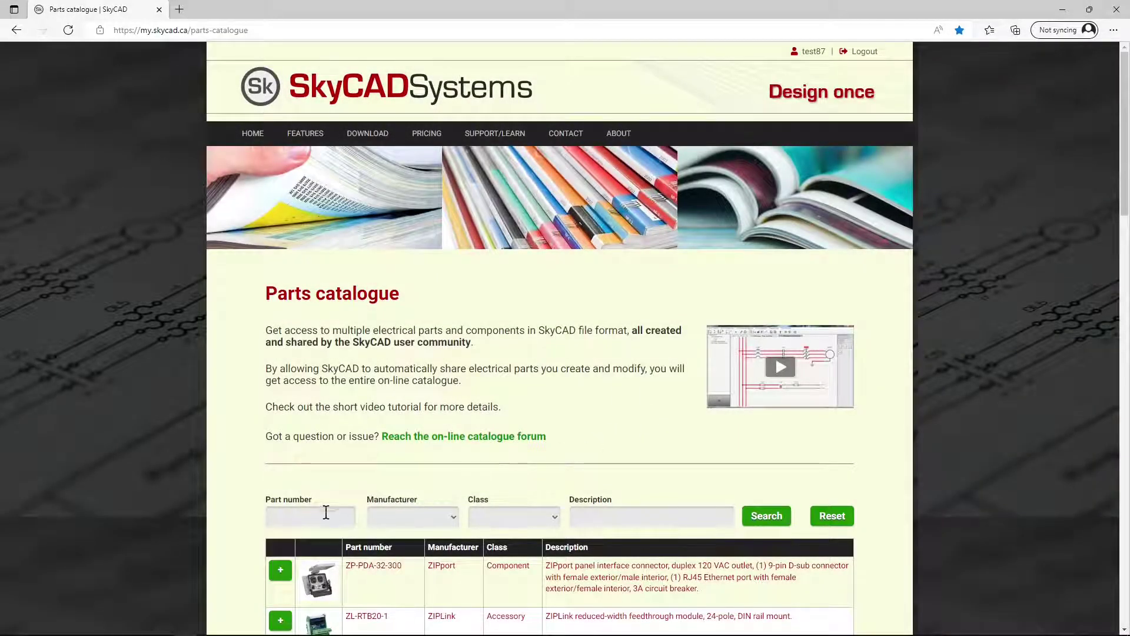
Step: Search the online parts catalogue for part numbers containing GCX
{"action": "left_click", "coordinate": [324, 514]}
{"action": "type", "text": "cc"}
{"action": "type", "text": "X"}
{"action": "left_click", "coordinate": [757, 516]}
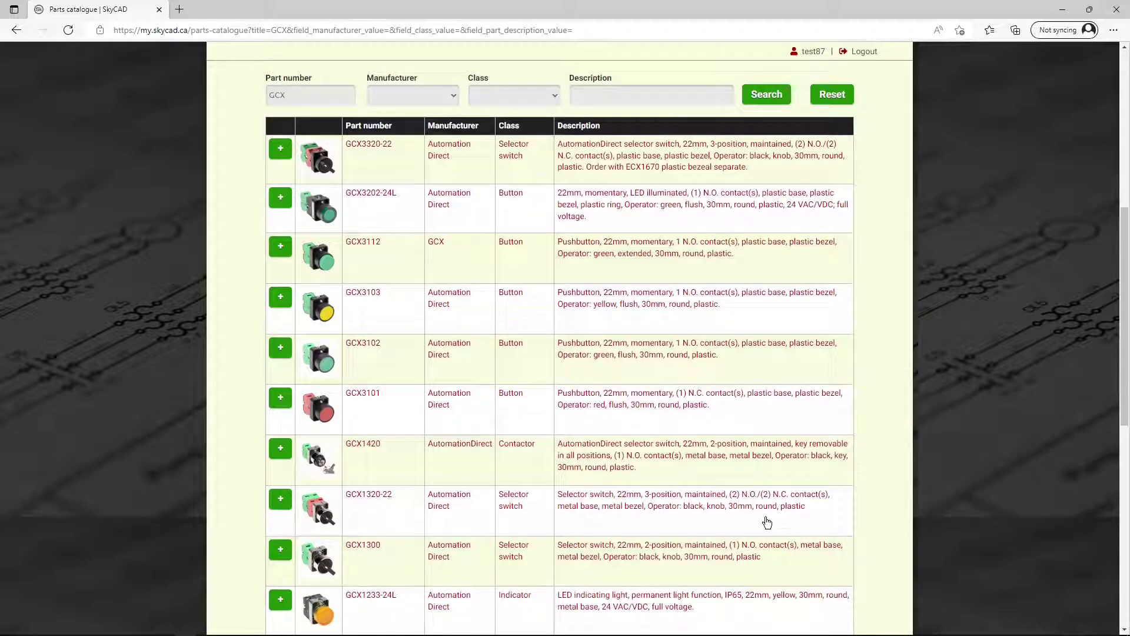
Step: Narrow the search to the Button class and download the package of part GCX3202-24L
{"action": "left_click", "coordinate": [527, 97]}
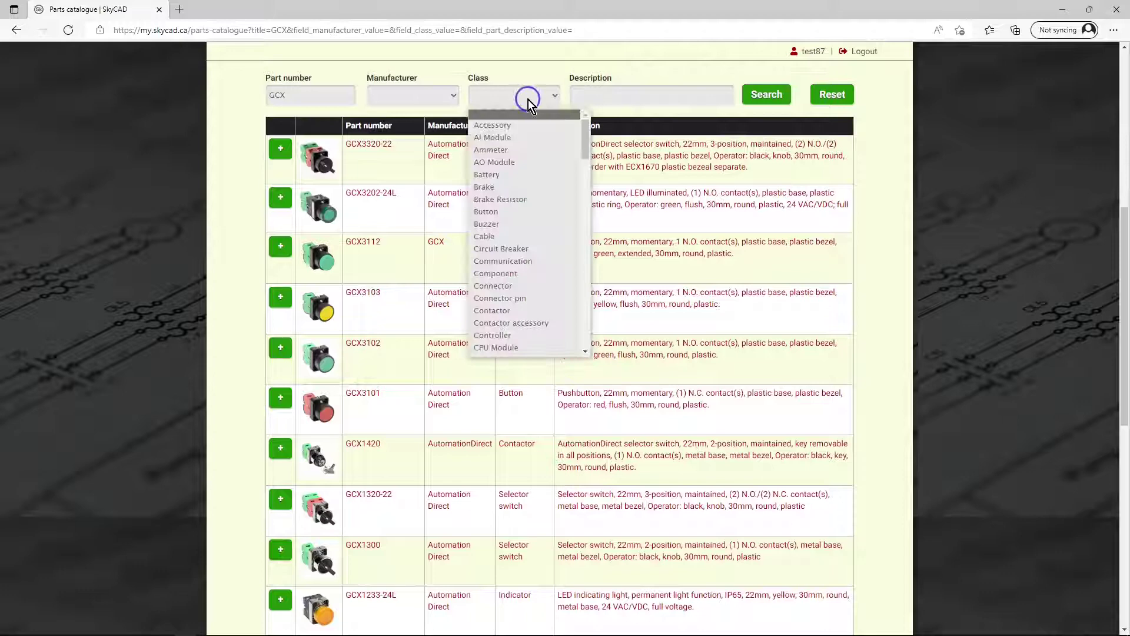
{"action": "left_click", "coordinate": [506, 212]}
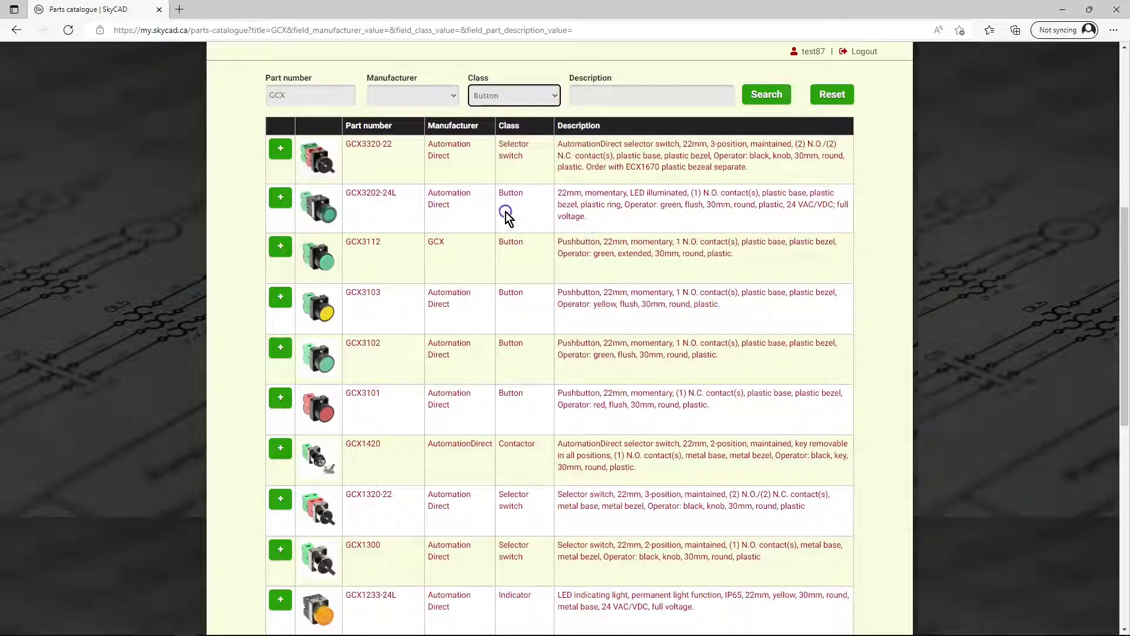
{"action": "left_click", "coordinate": [763, 96]}
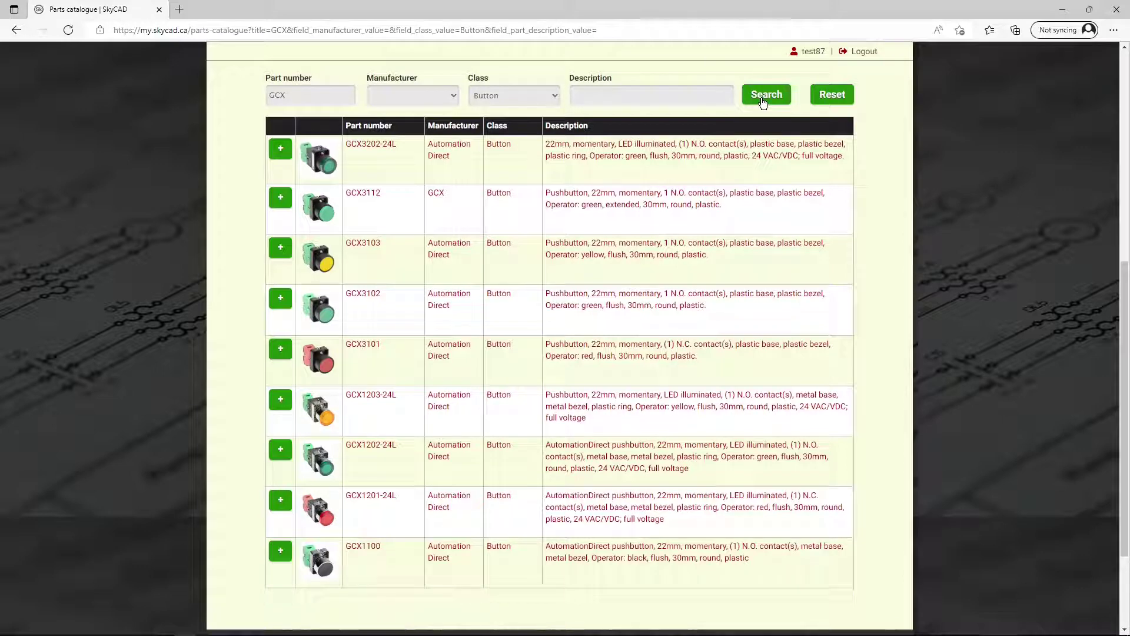
{"action": "left_click", "coordinate": [764, 101]}
{"action": "left_click", "coordinate": [667, 160]}
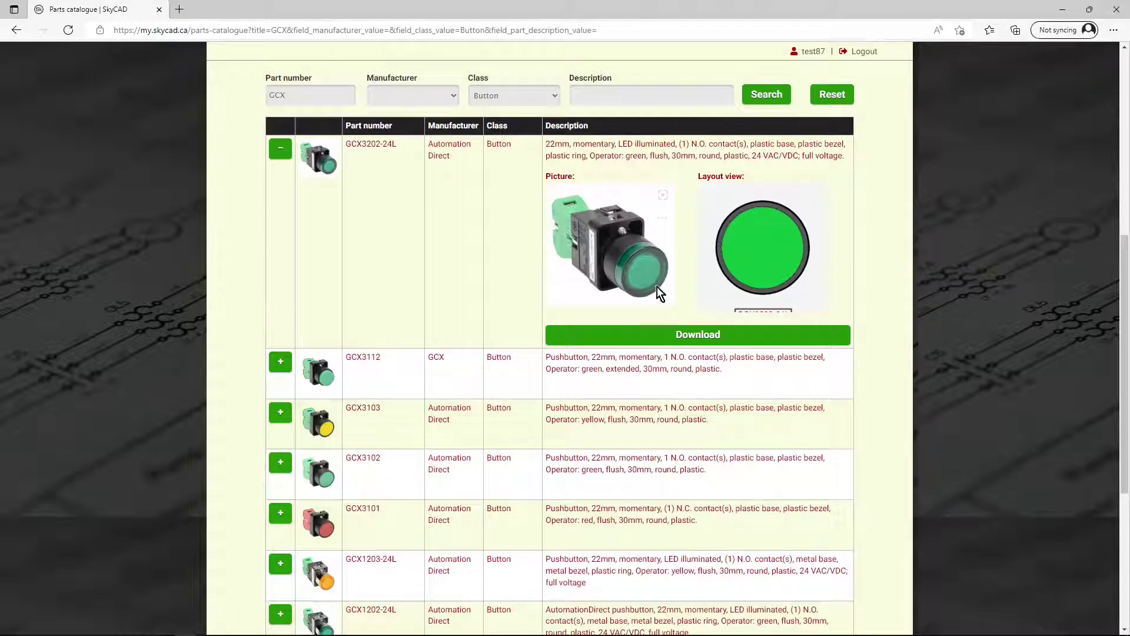
{"action": "left_click", "coordinate": [695, 345]}
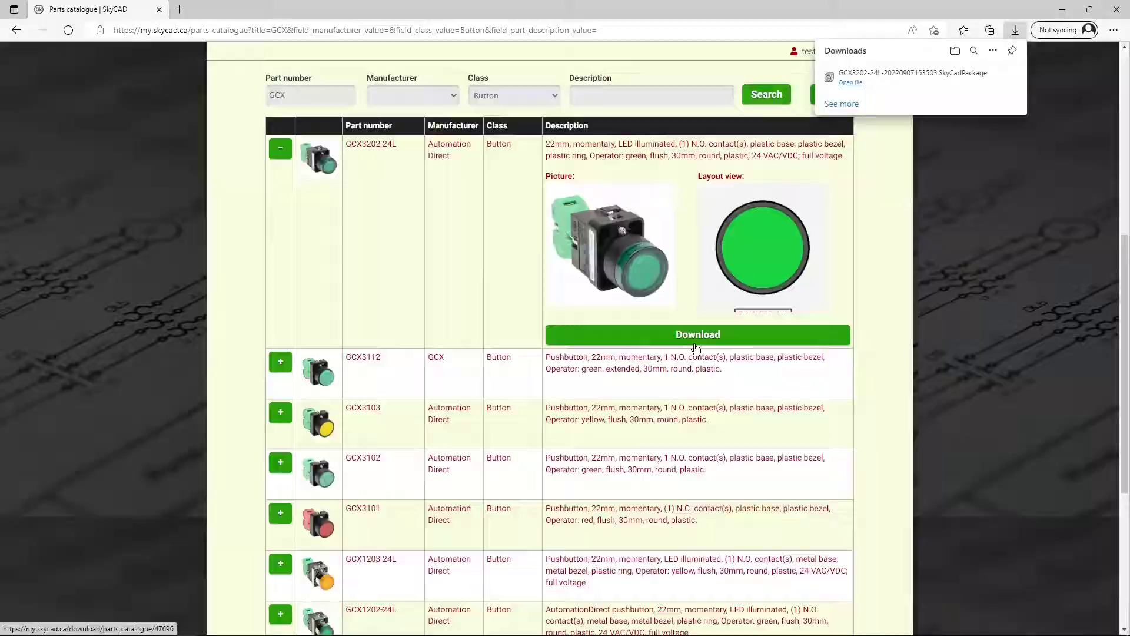
Step: Switch to SkyCAD Electrical and import the downloaded GCX3202-24L package from the Downloads folder into the catalogue
{"action": "key", "text": "alt+Tab"}
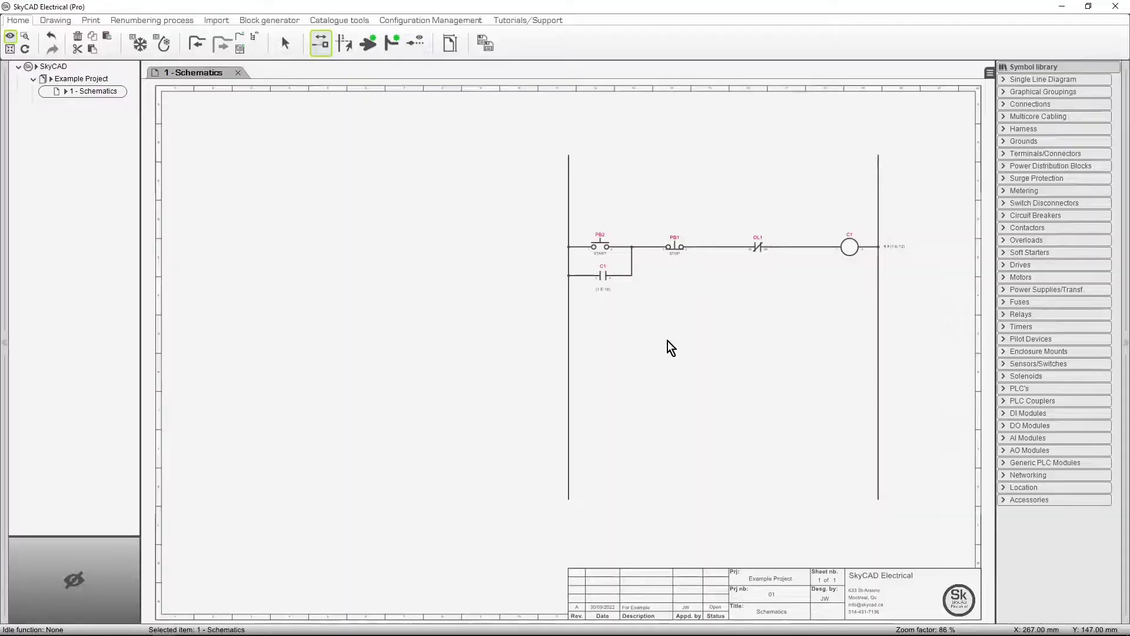
{"action": "left_click", "coordinate": [346, 21]}
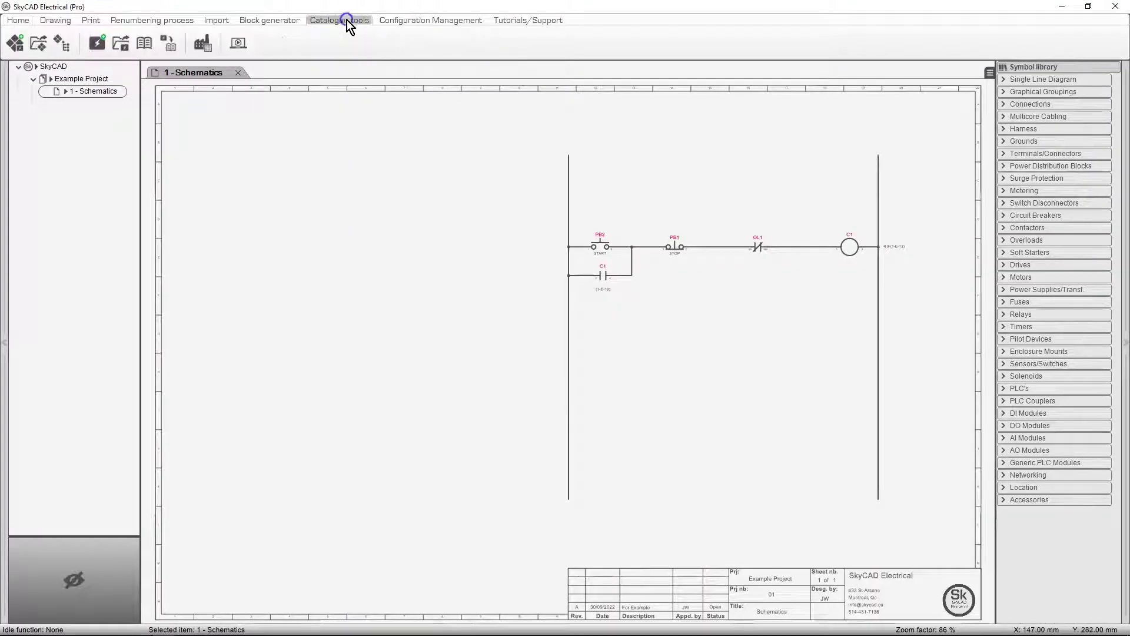
{"action": "left_click", "coordinate": [172, 49]}
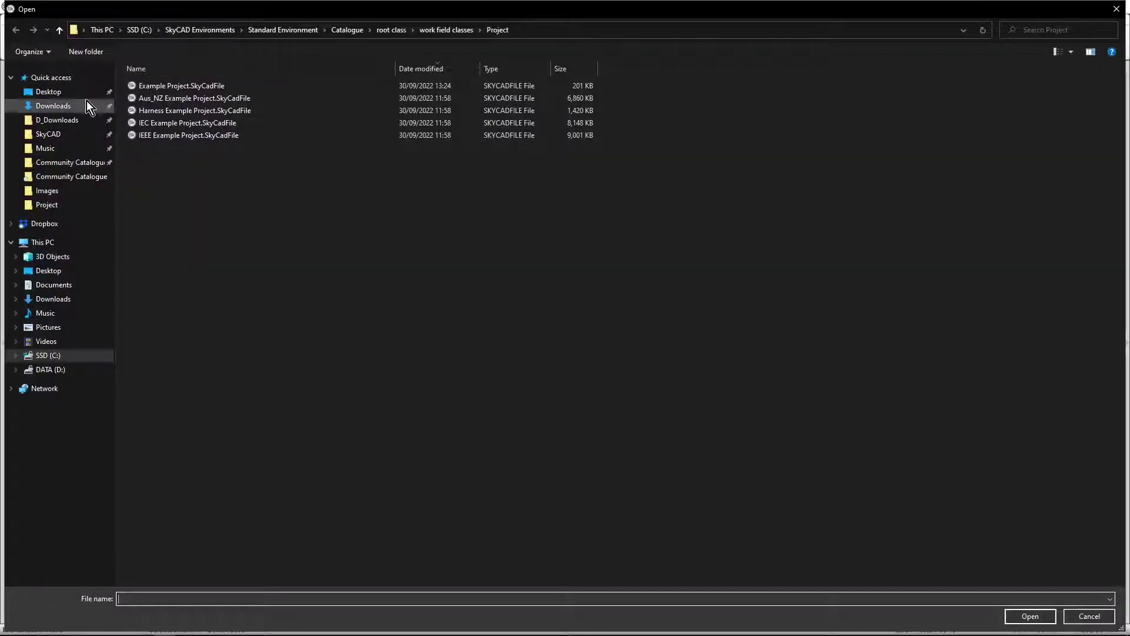
{"action": "left_click", "coordinate": [82, 106]}
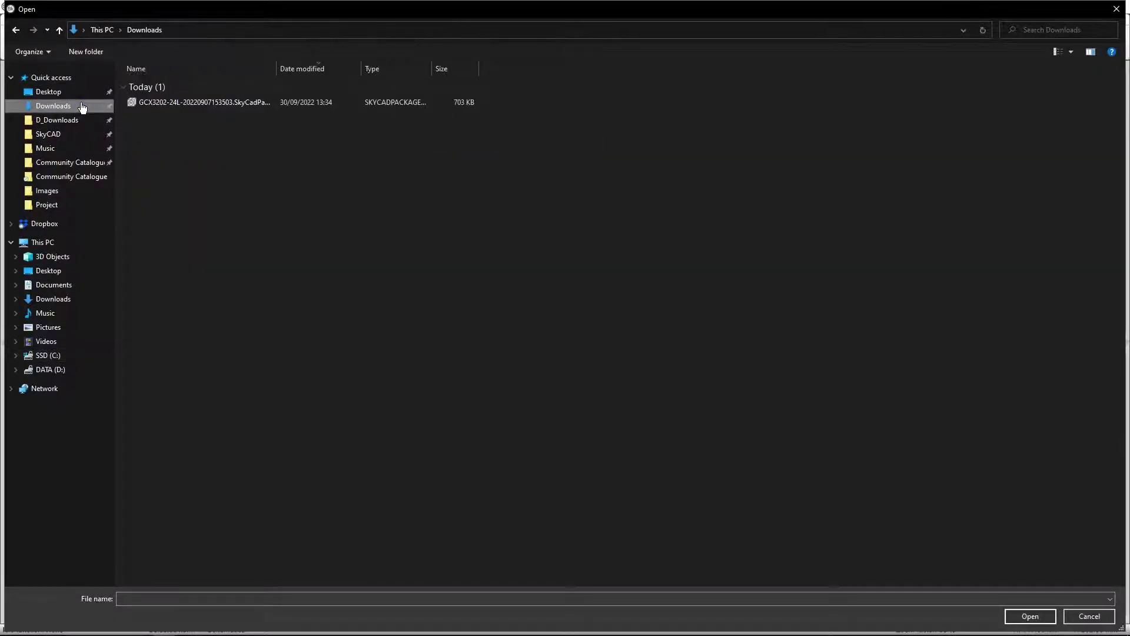
{"action": "double_click", "coordinate": [182, 104]}
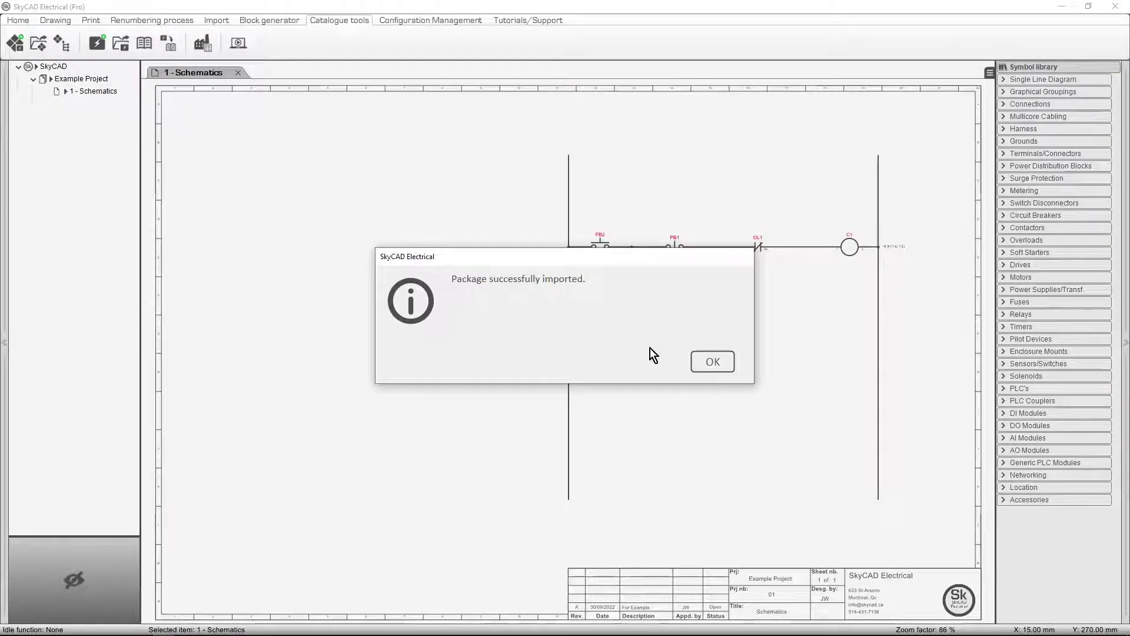
{"action": "left_click", "coordinate": [708, 367]}
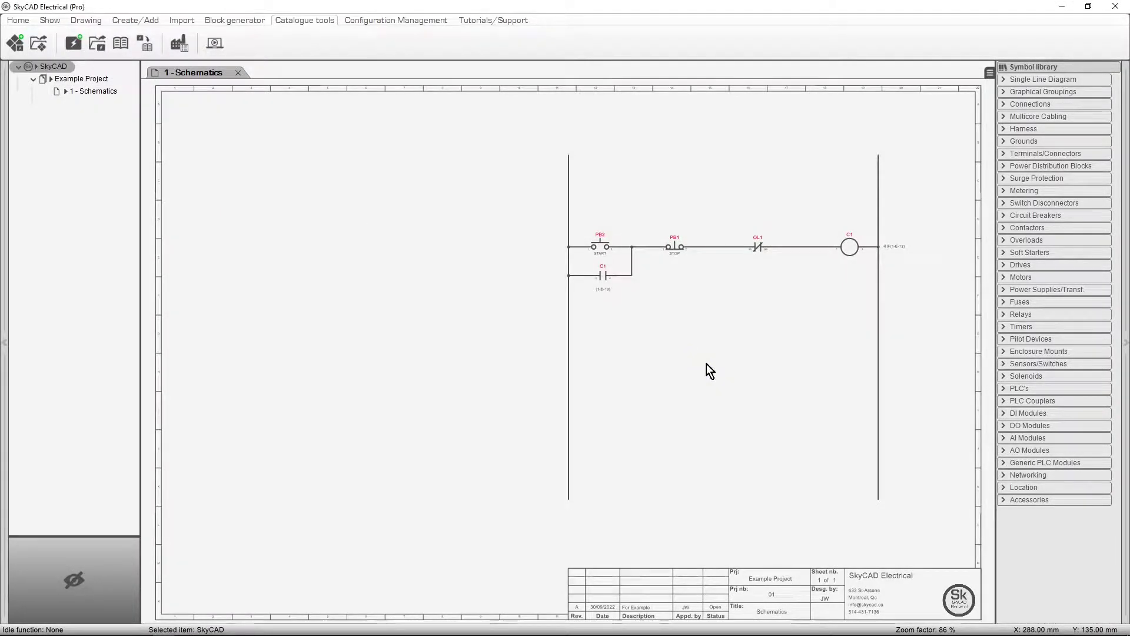
Step: Assign catalogue part GCX3202-24L to the START pushbutton PB2 and accept its properties
{"action": "double_click", "coordinate": [594, 243]}
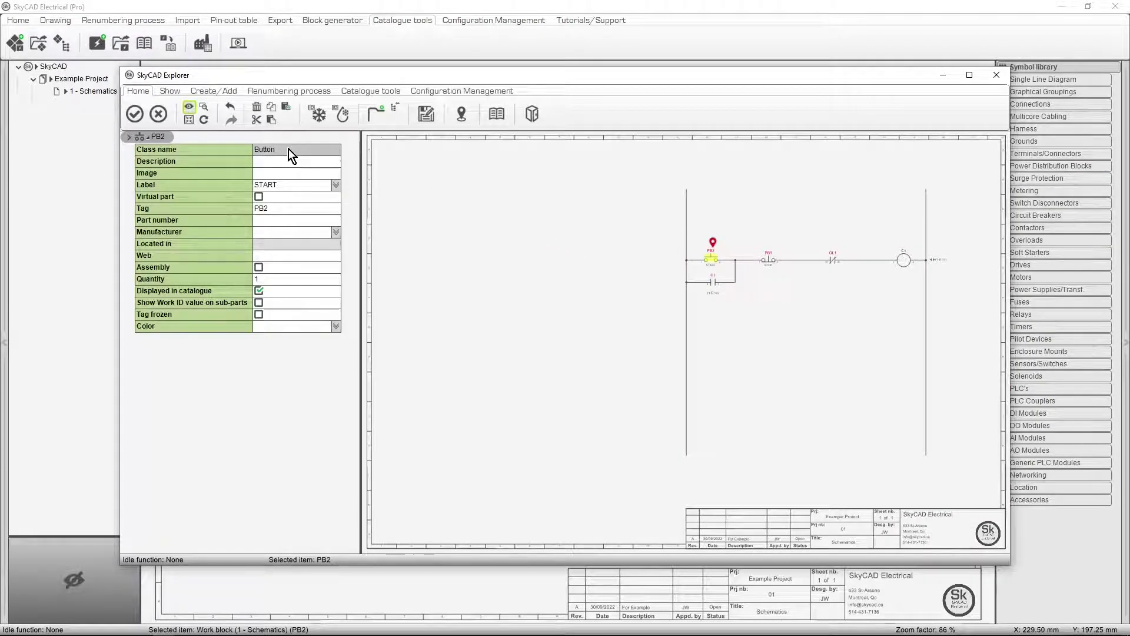
{"action": "left_click", "coordinate": [500, 126]}
{"action": "left_click", "coordinate": [327, 296]}
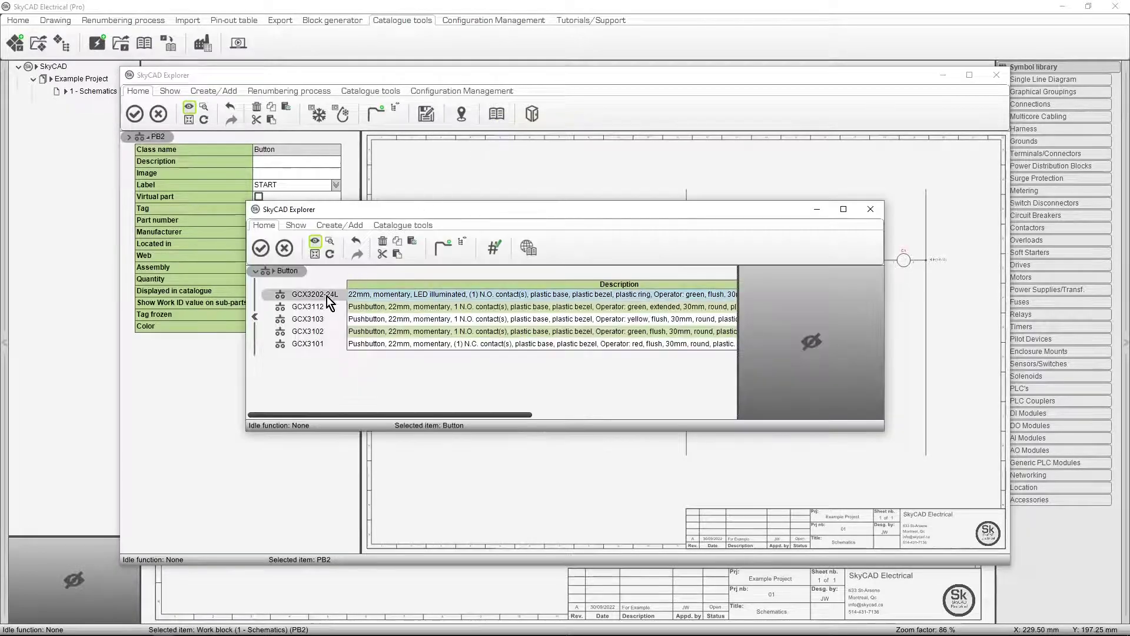
{"action": "left_click", "coordinate": [263, 252]}
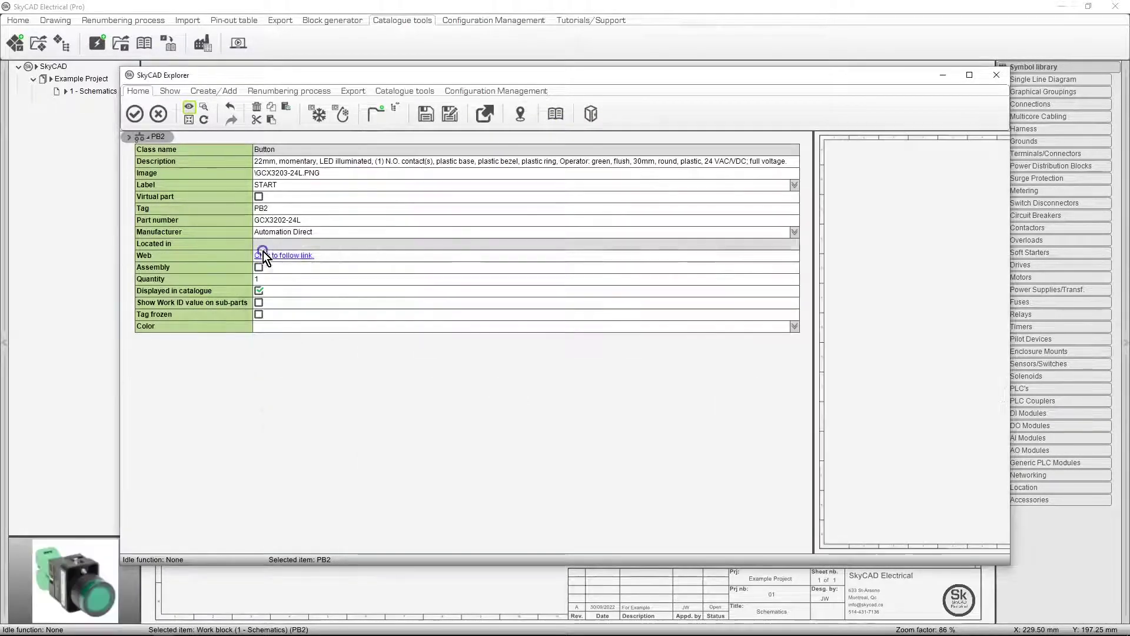
{"action": "left_click", "coordinate": [139, 122]}
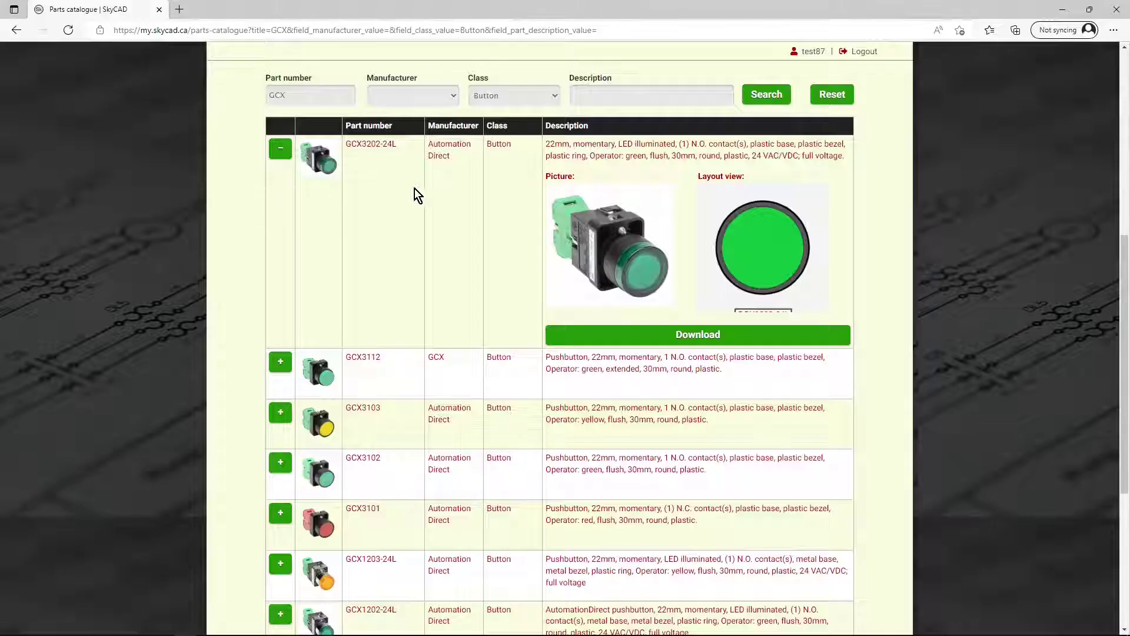
Step: Reset the search in the browser's online parts catalogue, search for part number ATV320U40S6C and download its package
{"action": "left_click", "coordinate": [827, 95]}
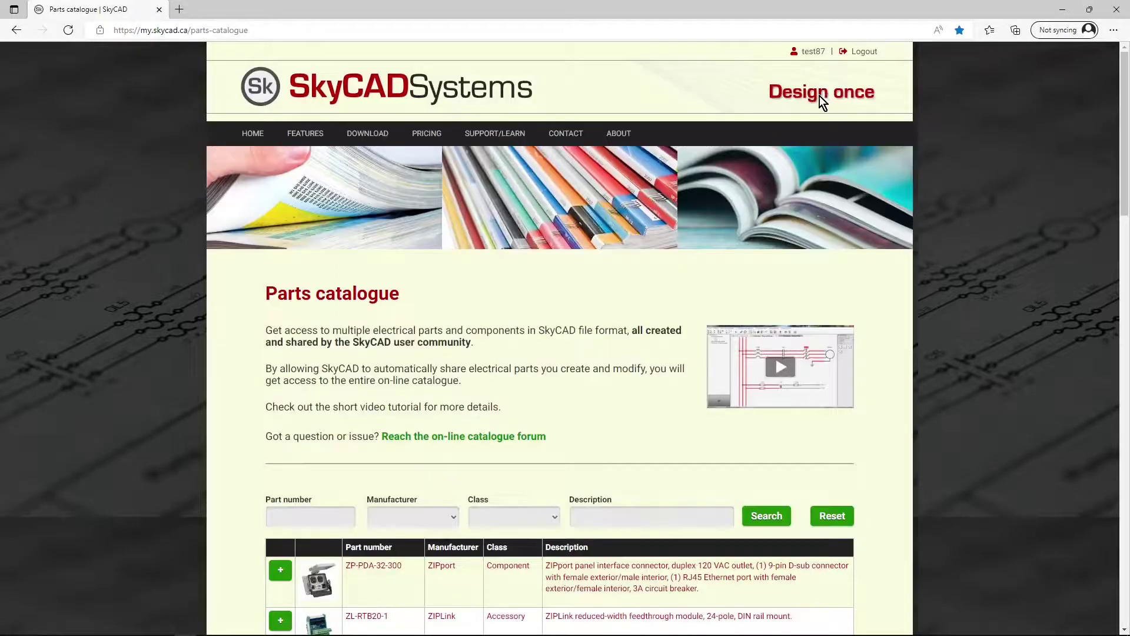
{"action": "left_click", "coordinate": [314, 517]}
{"action": "type", "text": "ATV320U40S6C"}
{"action": "left_click", "coordinate": [761, 522]}
{"action": "scroll", "coordinate": [761, 521], "scroll_direction": "down", "scroll_amount": 3}
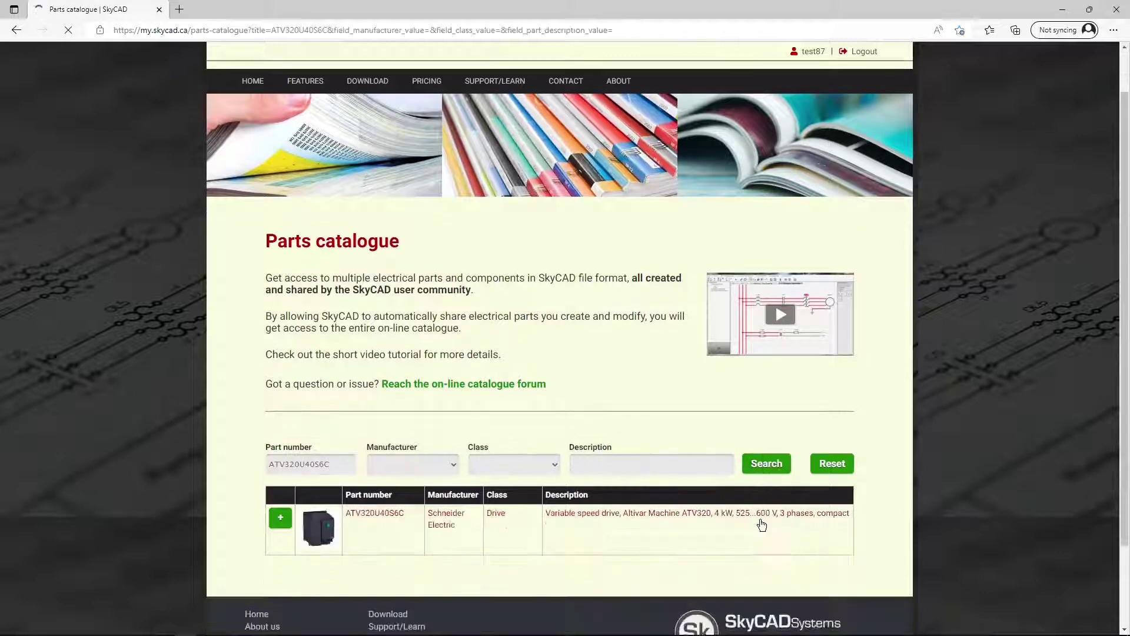
{"action": "left_click", "coordinate": [748, 416]}
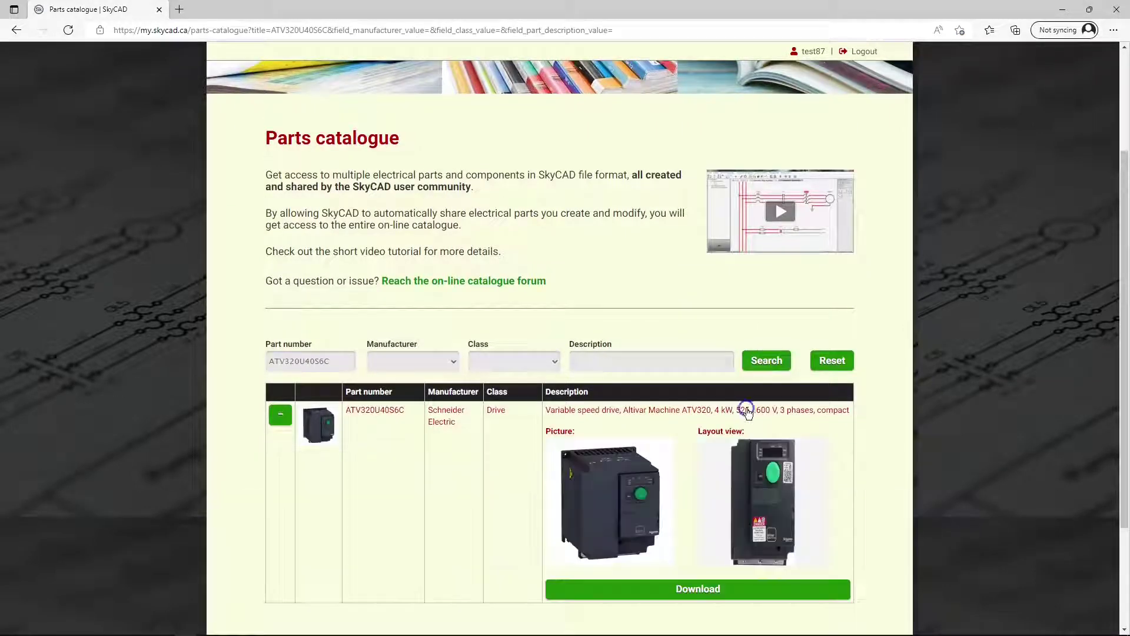
{"action": "left_click", "coordinate": [744, 591]}
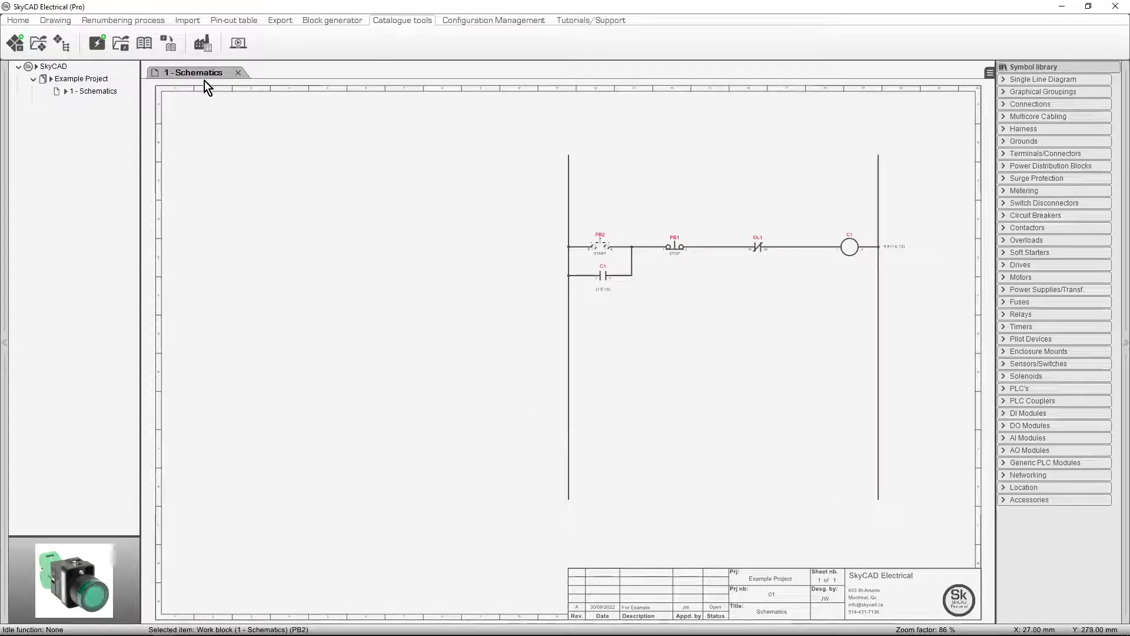
Step: Import the downloaded ATV320U40S6C package into the SkyCAD Electrical catalogue
{"action": "left_click", "coordinate": [166, 43]}
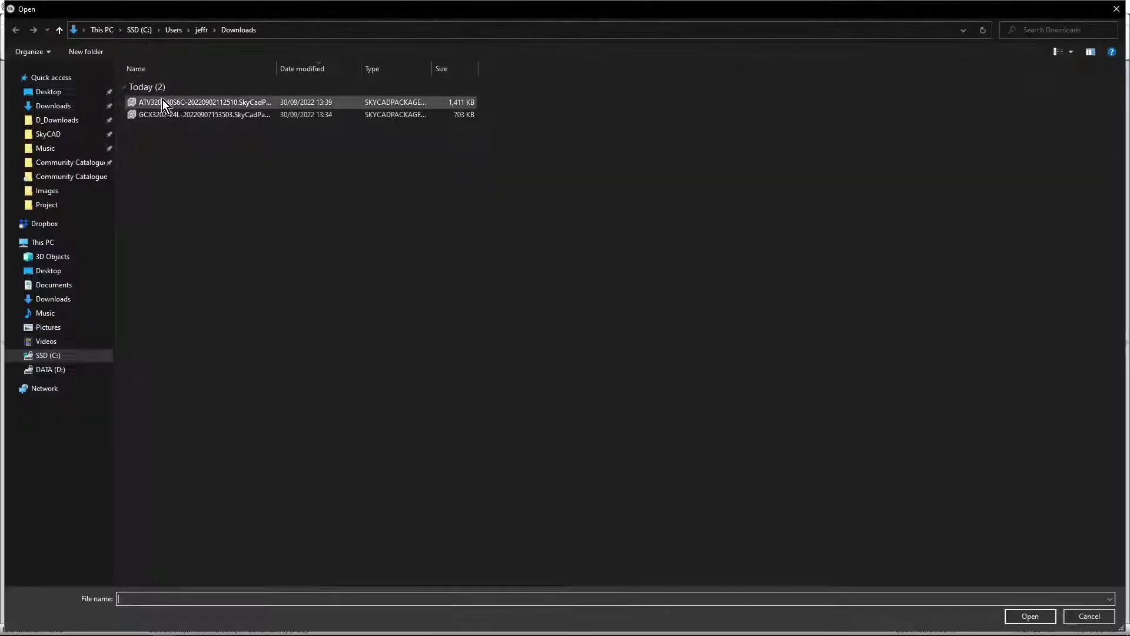
{"action": "left_click", "coordinate": [161, 107]}
{"action": "double_click", "coordinate": [161, 108]}
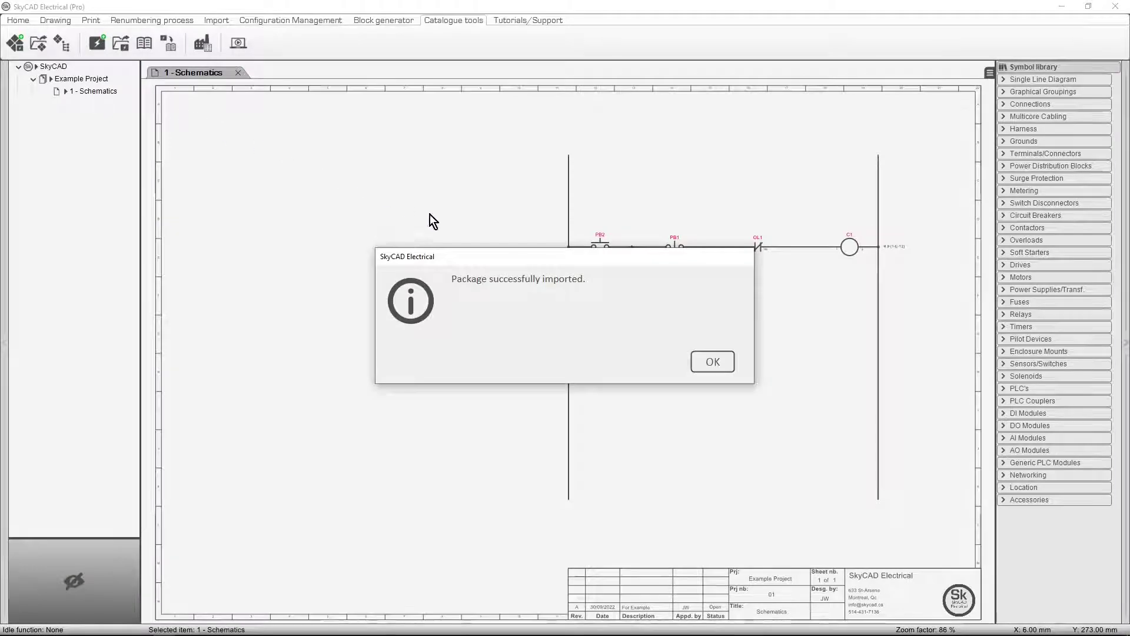
{"action": "left_click", "coordinate": [706, 365]}
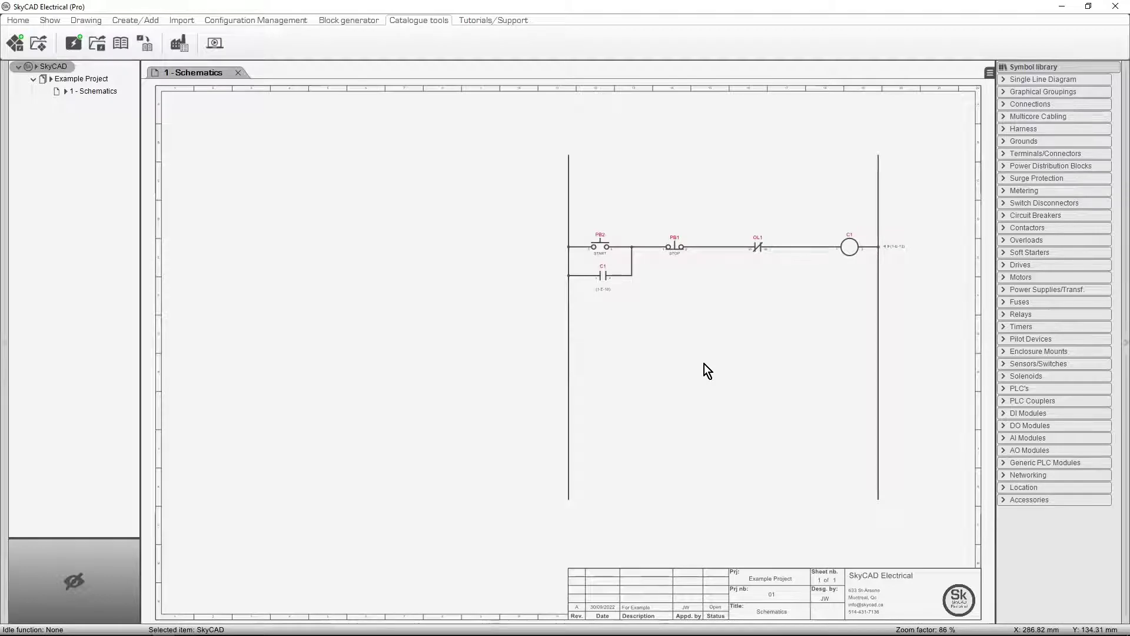
Step: Open the ATV320U40S6C component file from the catalogue's Drive class for editing
{"action": "left_click", "coordinate": [330, 22]}
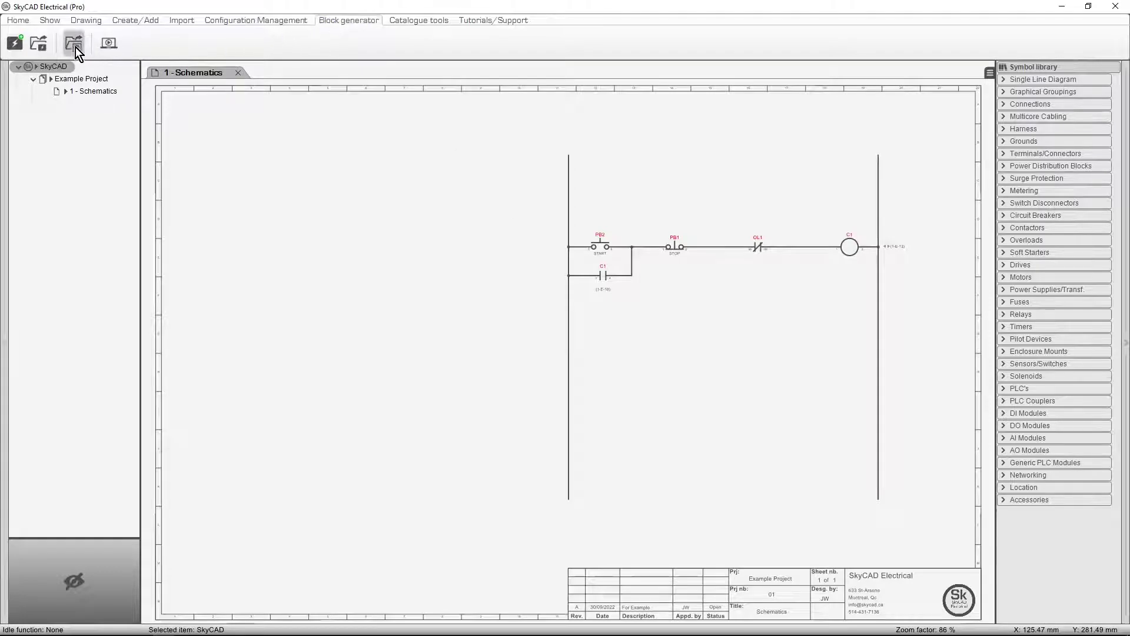
{"action": "left_click", "coordinate": [42, 51]}
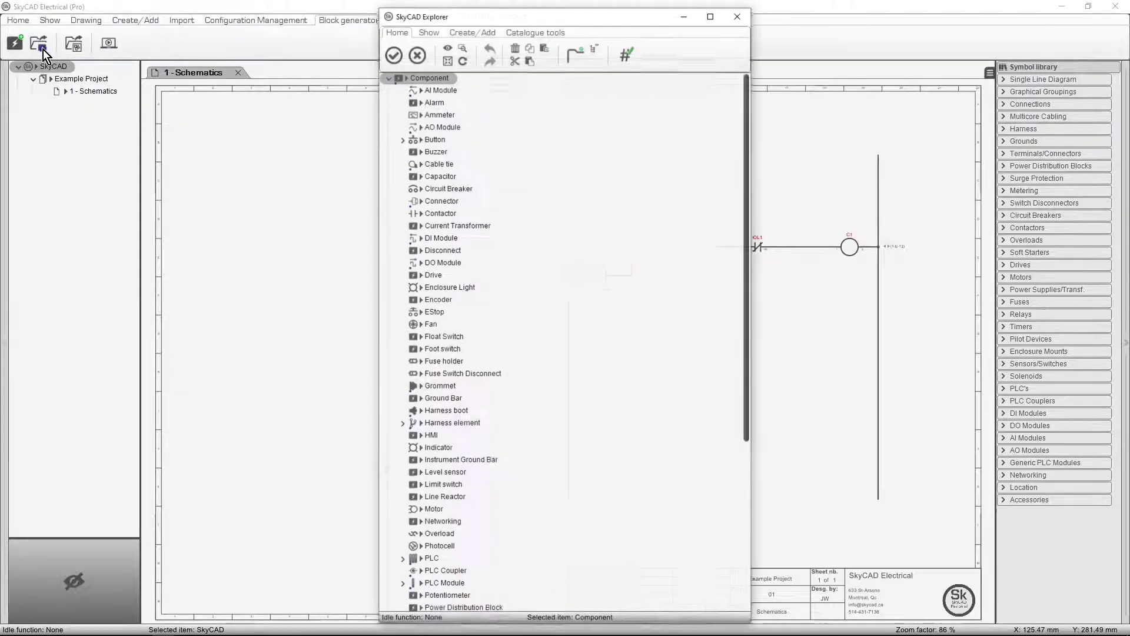
{"action": "left_click", "coordinate": [451, 277]}
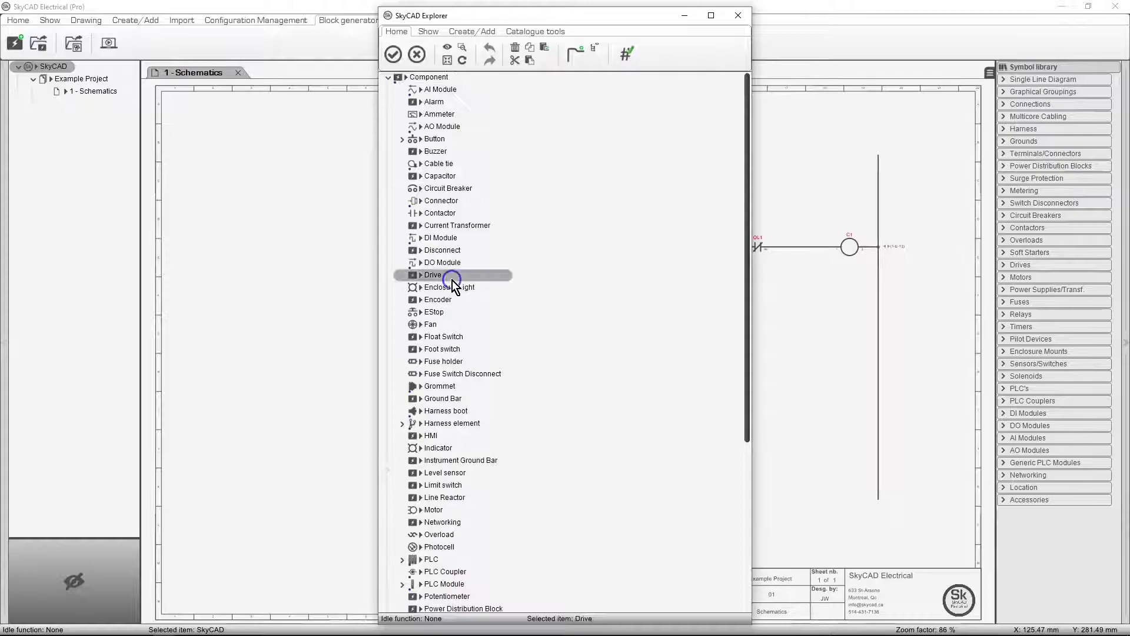
{"action": "left_click", "coordinate": [393, 54]}
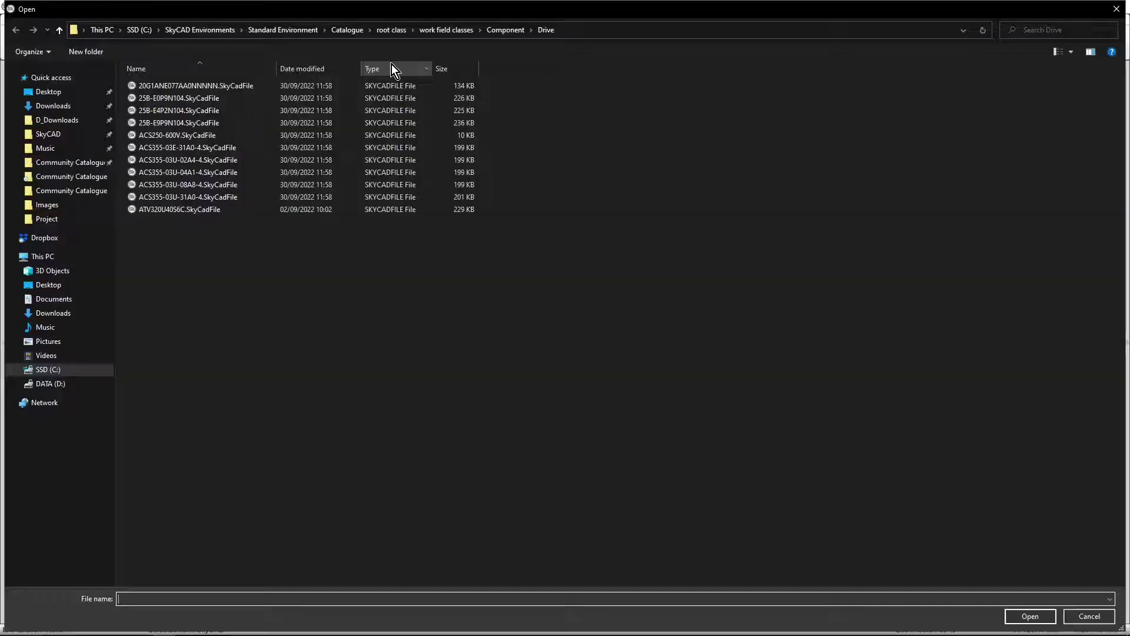
{"action": "double_click", "coordinate": [195, 210]}
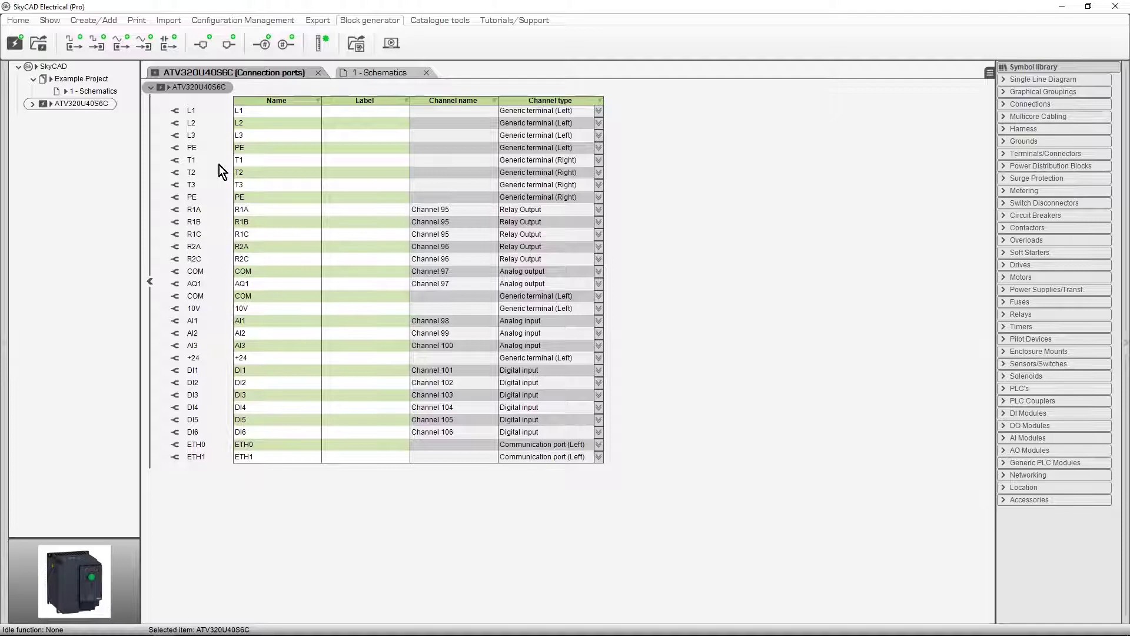
Step: Show the properties of the ATV320U40S6C drive and open its layout
{"action": "left_click", "coordinate": [170, 90]}
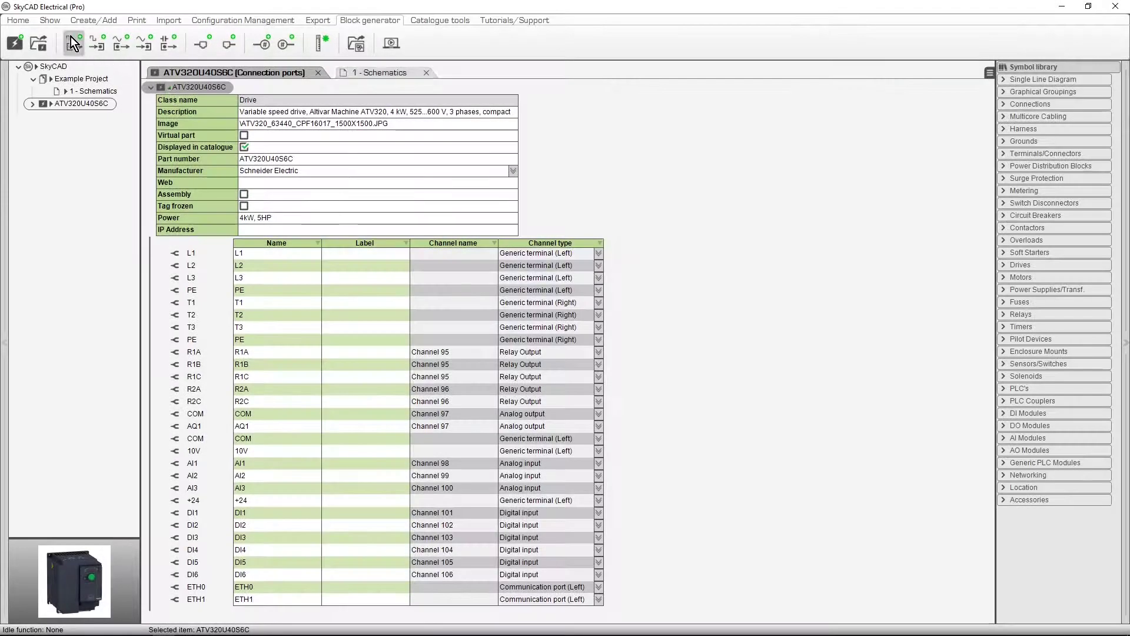
{"action": "left_click", "coordinate": [26, 20]}
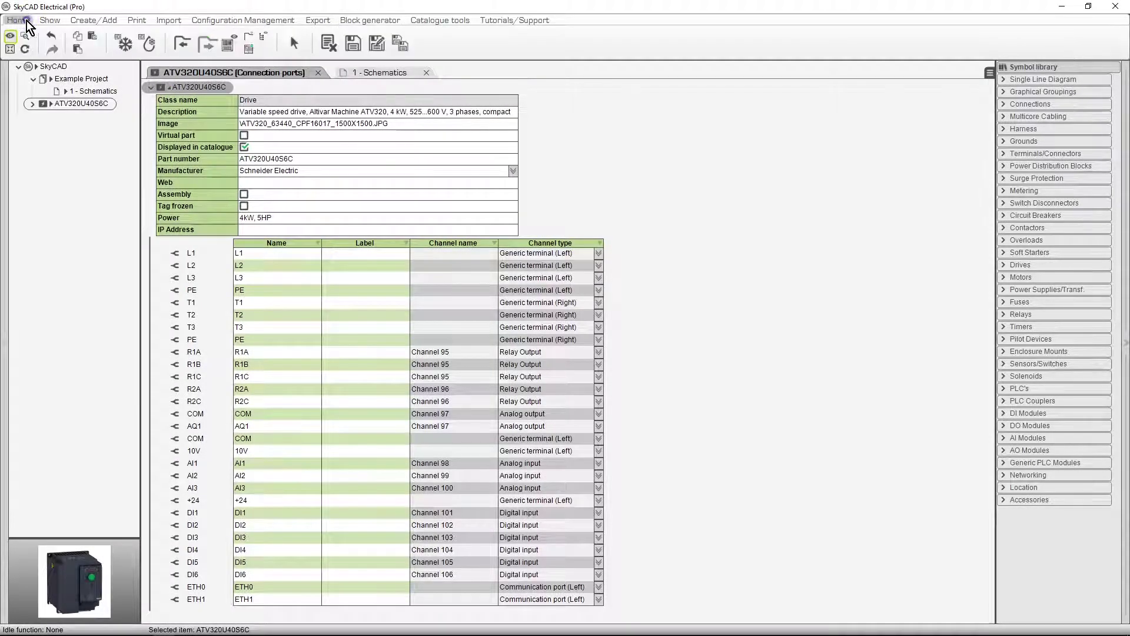
{"action": "left_click", "coordinate": [231, 47]}
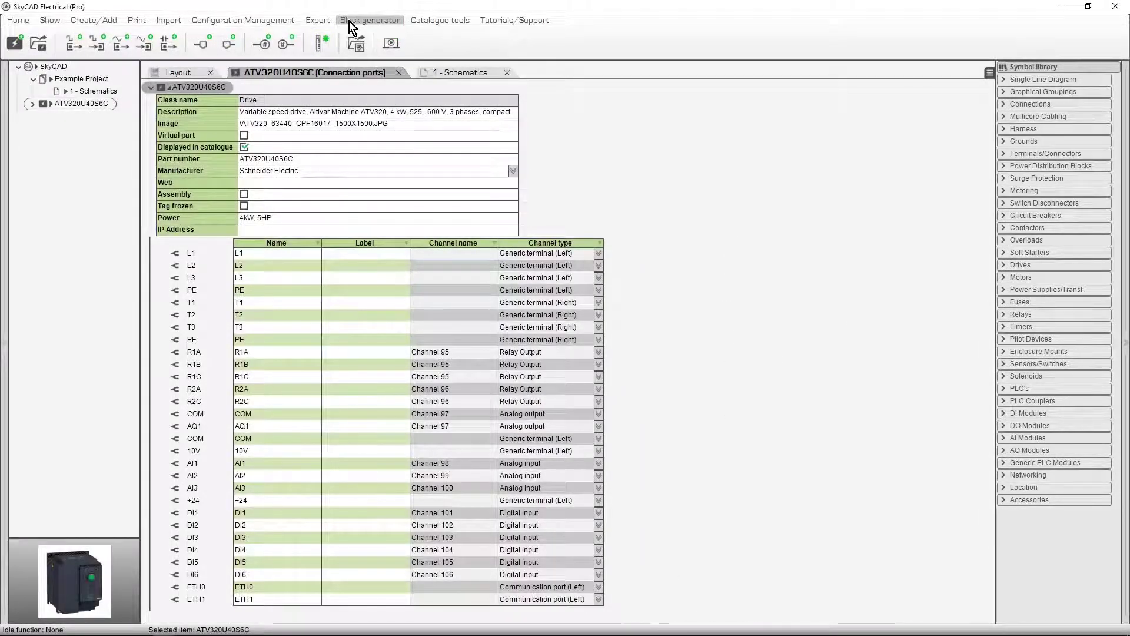
Step: Generate the drive's block under the name ATV320U40S6C, save it to the symbol library and close the component
{"action": "left_click", "coordinate": [325, 53]}
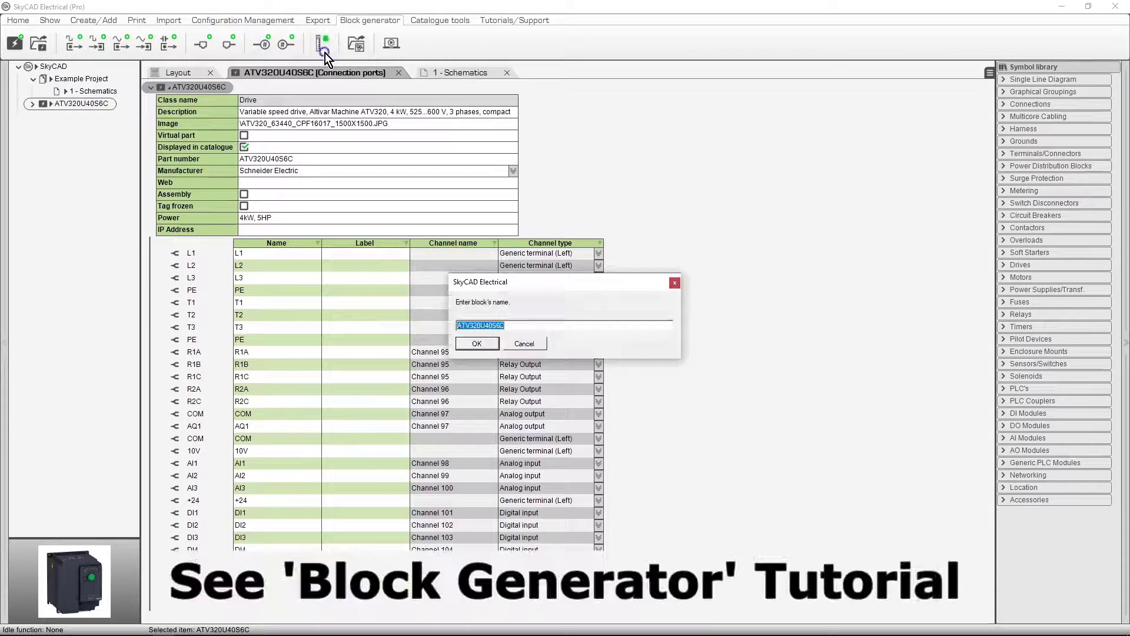
{"action": "left_click", "coordinate": [471, 348]}
{"action": "left_click", "coordinate": [710, 361]}
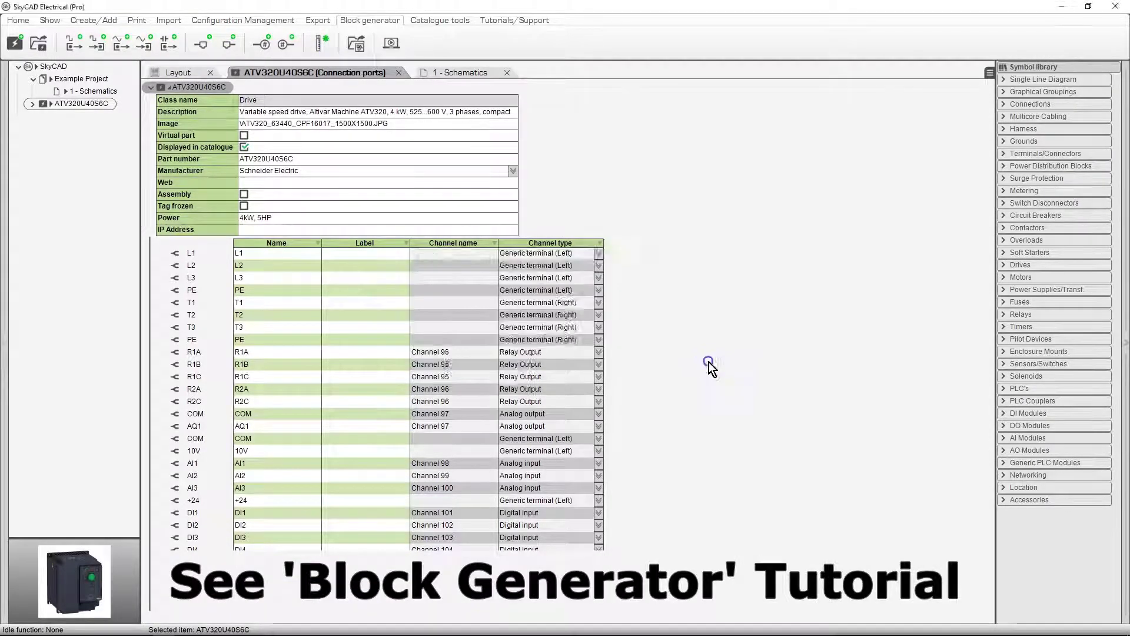
{"action": "left_click", "coordinate": [514, 381]}
{"action": "left_click", "coordinate": [440, 160]}
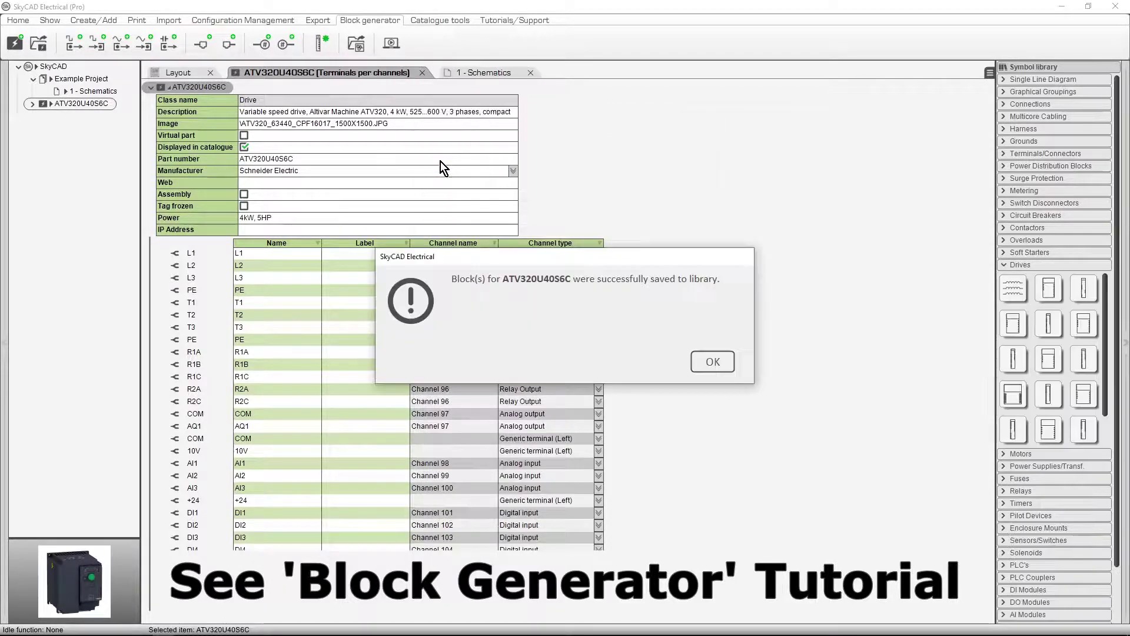
{"action": "left_click", "coordinate": [711, 361]}
{"action": "left_click", "coordinate": [671, 362]}
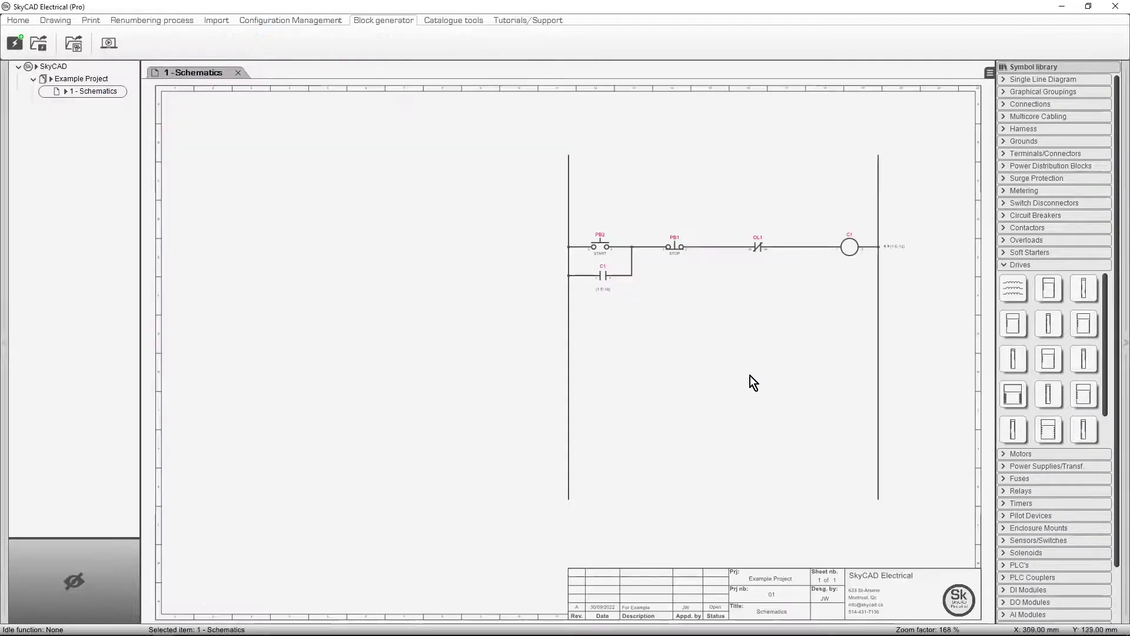
Step: Place the generated ATV320U40S6C drive block from the Drives symbols in the empty area left of the ladder circuit on the Schematics sheet
{"action": "scroll", "coordinate": [1060, 415], "scroll_direction": "down", "scroll_amount": 3}
{"action": "left_click_drag", "start_coordinate": [1085, 420], "coordinate": [376, 171]}
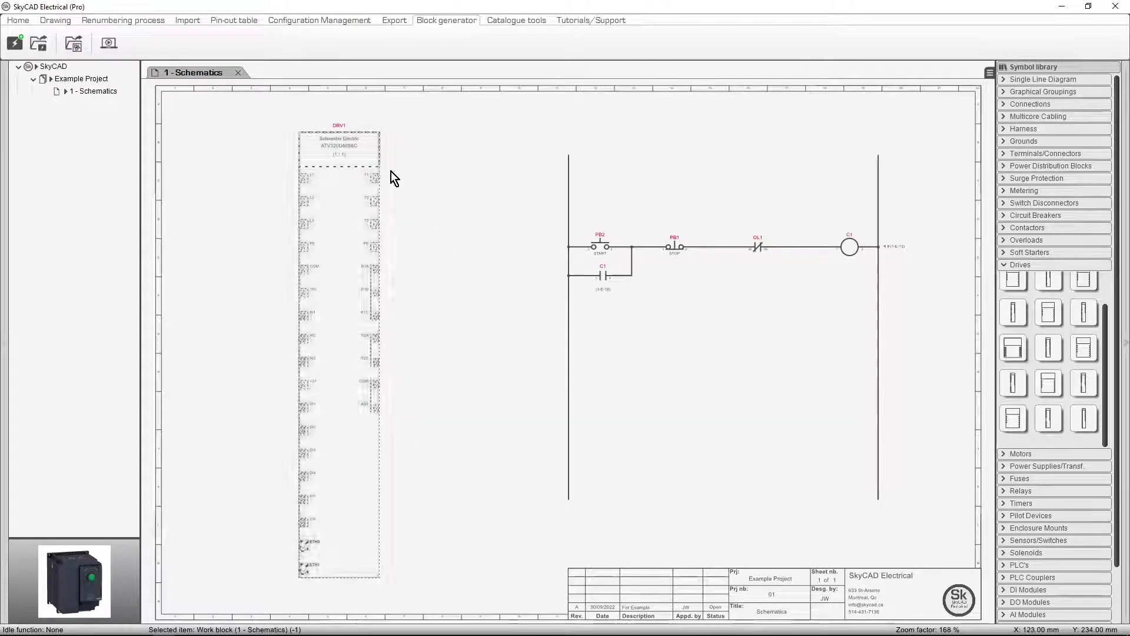
{"action": "left_click", "coordinate": [391, 171]}
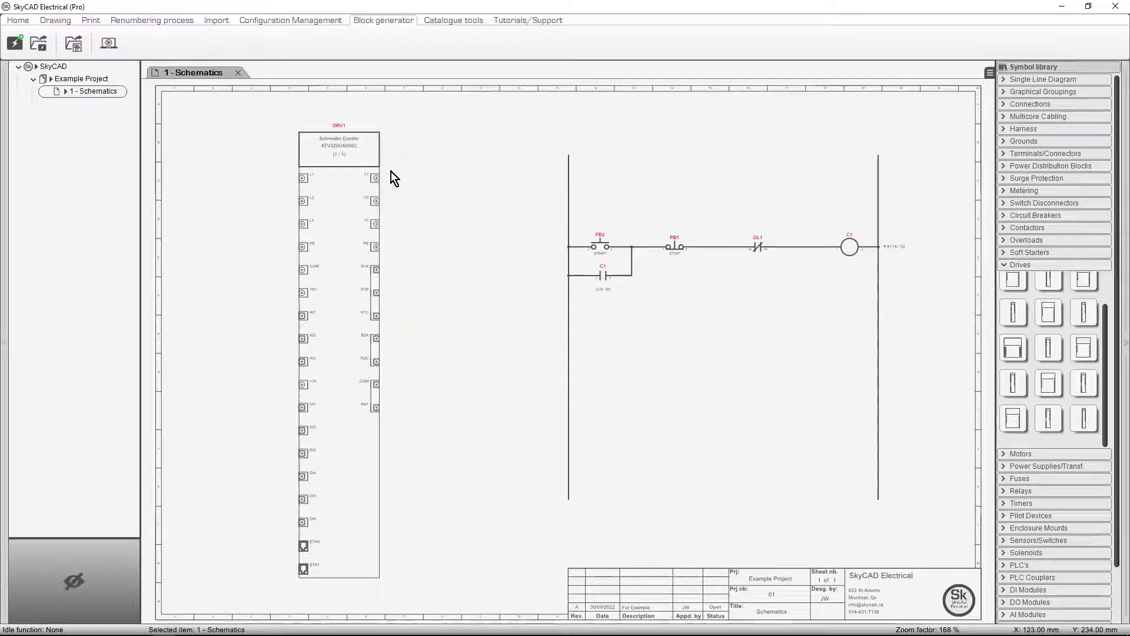